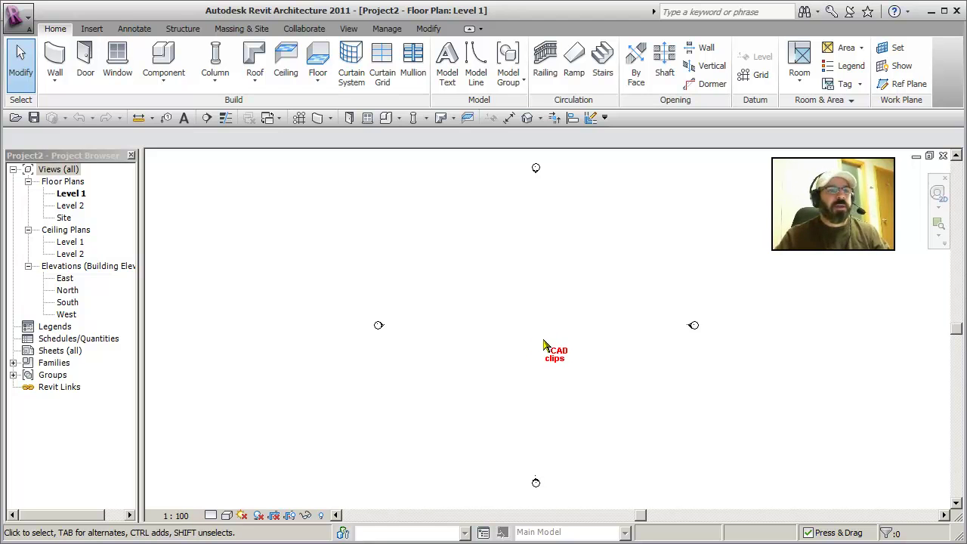
- Adjust the empty Level 1 floor plan view before browsing the project's families
{"action": "middle_click_drag", "start_coordinate": [586, 330], "coordinate": [550, 327]}
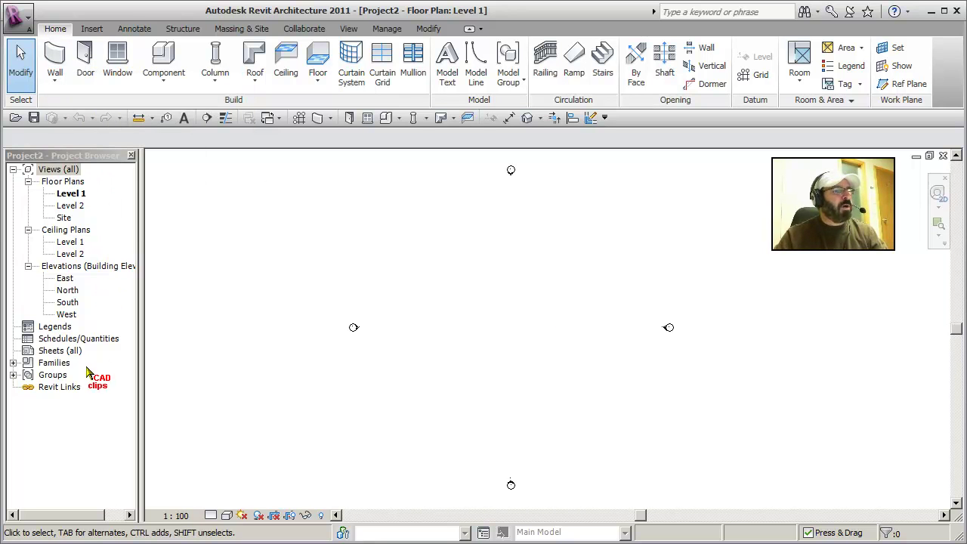
- Expand Families > Walls > Basic Wall to list every basic wall type
{"action": "left_click", "coordinate": [13, 364]}
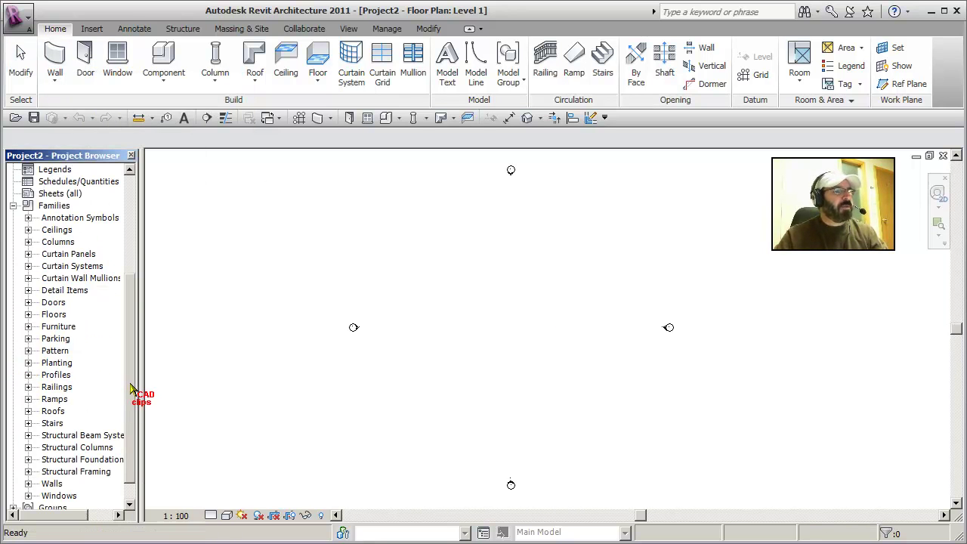
{"action": "scroll", "coordinate": [132, 385], "scroll_direction": "down", "scroll_amount": 2}
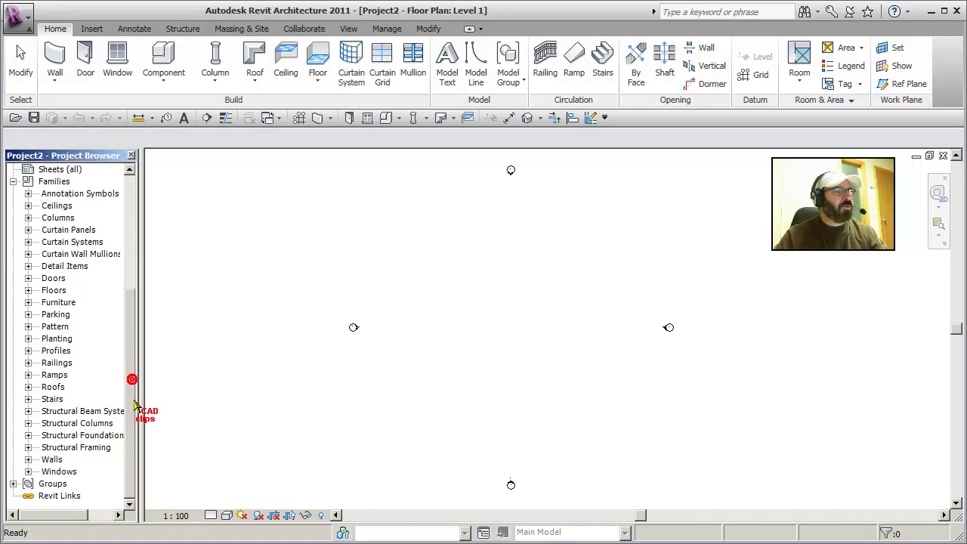
{"action": "left_click", "coordinate": [28, 459]}
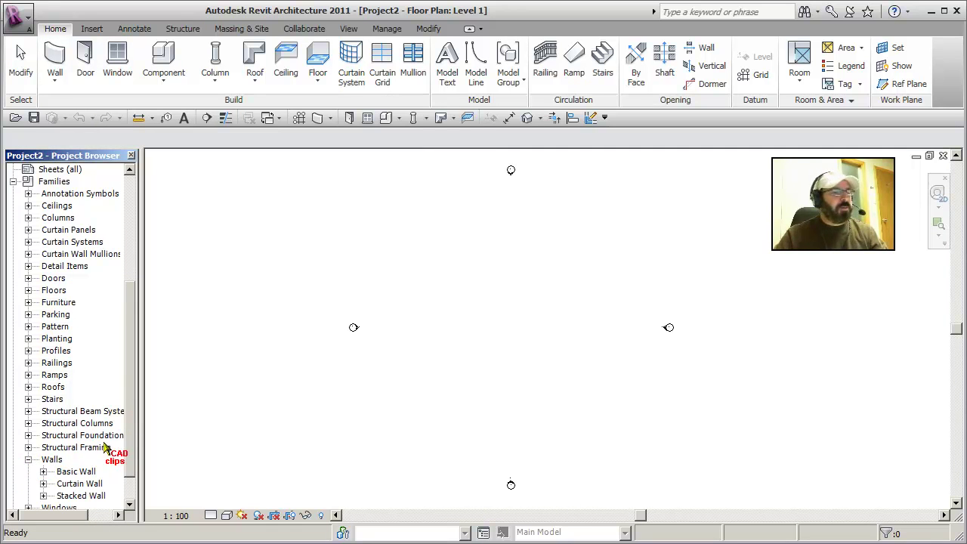
{"action": "scroll", "coordinate": [113, 450], "scroll_direction": "down", "scroll_amount": 1}
{"action": "left_click", "coordinate": [43, 435]}
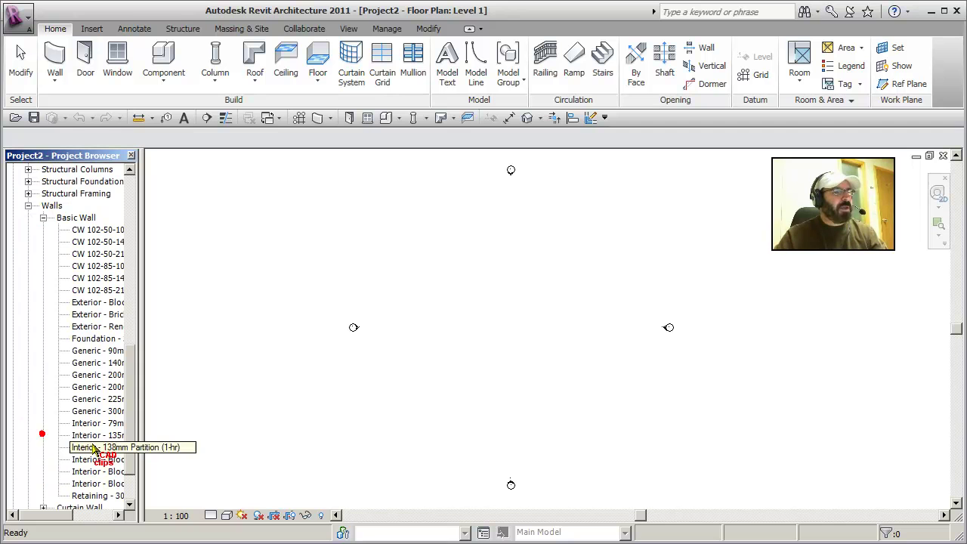
- Widen the Project Browser so full type names show, and select Generic - 300mm
{"action": "left_click_drag", "start_coordinate": [143, 415], "coordinate": [215, 422]}
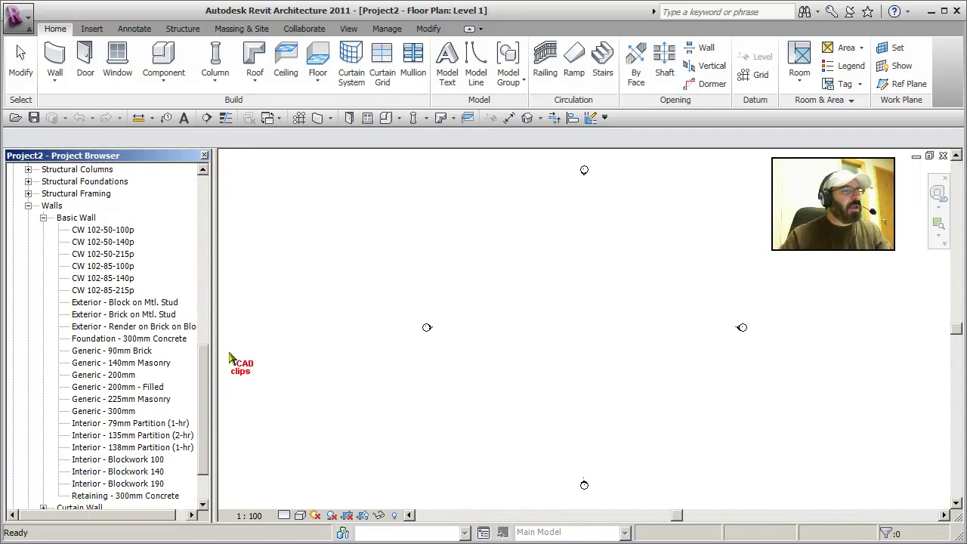
{"action": "left_click_drag", "start_coordinate": [208, 358], "coordinate": [210, 374]}
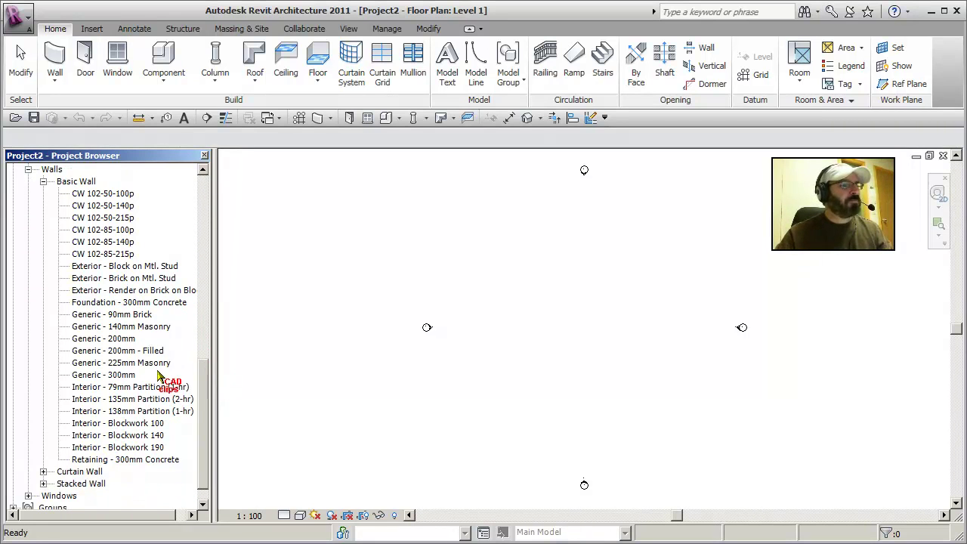
{"action": "left_click", "coordinate": [145, 377]}
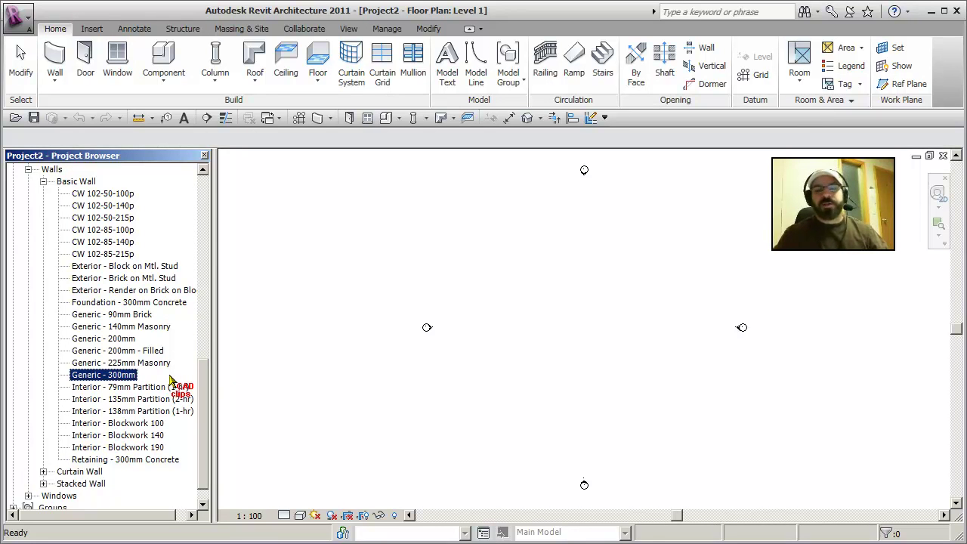
- Duplicate Generic - 300mm and rename the copy to 36" Wide Planter
{"action": "right_click", "coordinate": [116, 376]}
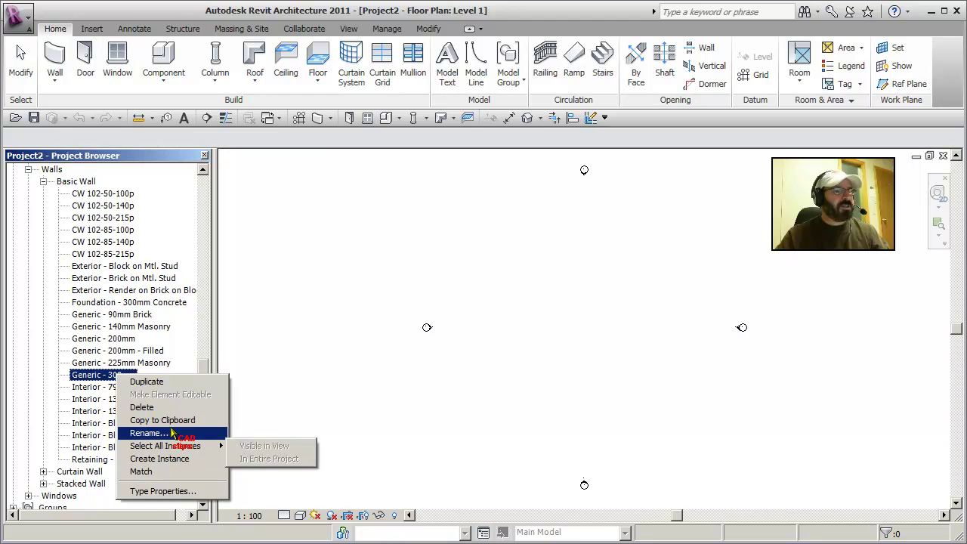
{"action": "left_click", "coordinate": [158, 381]}
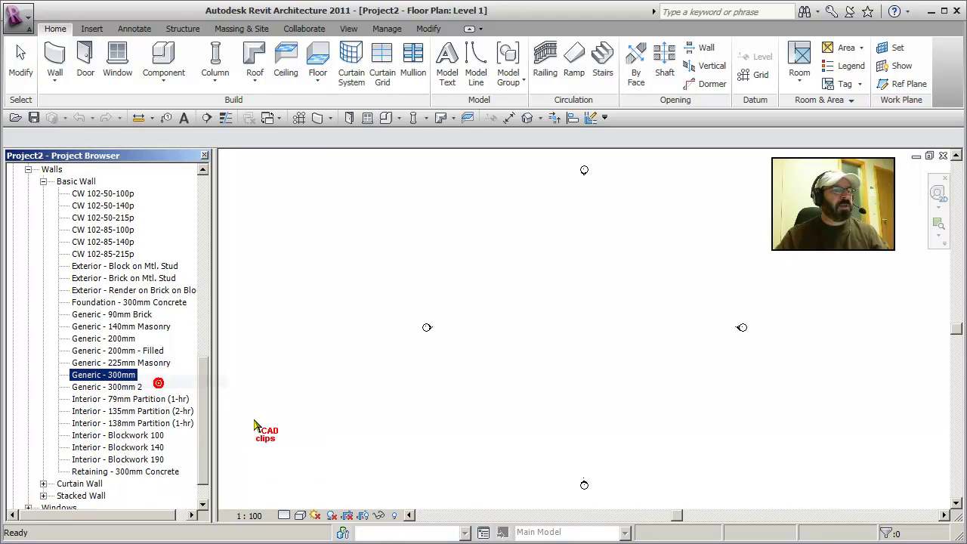
{"action": "left_click", "coordinate": [129, 386]}
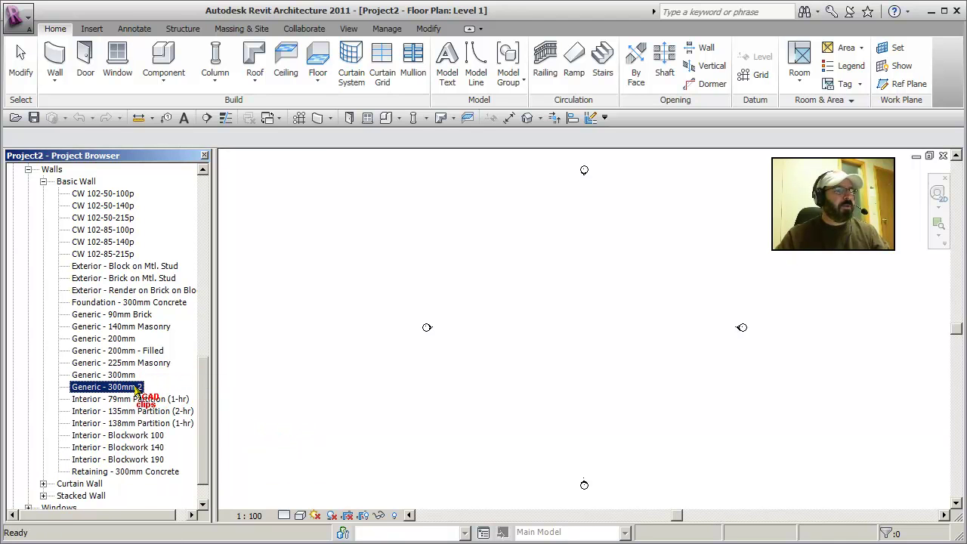
{"action": "right_click", "coordinate": [136, 387]}
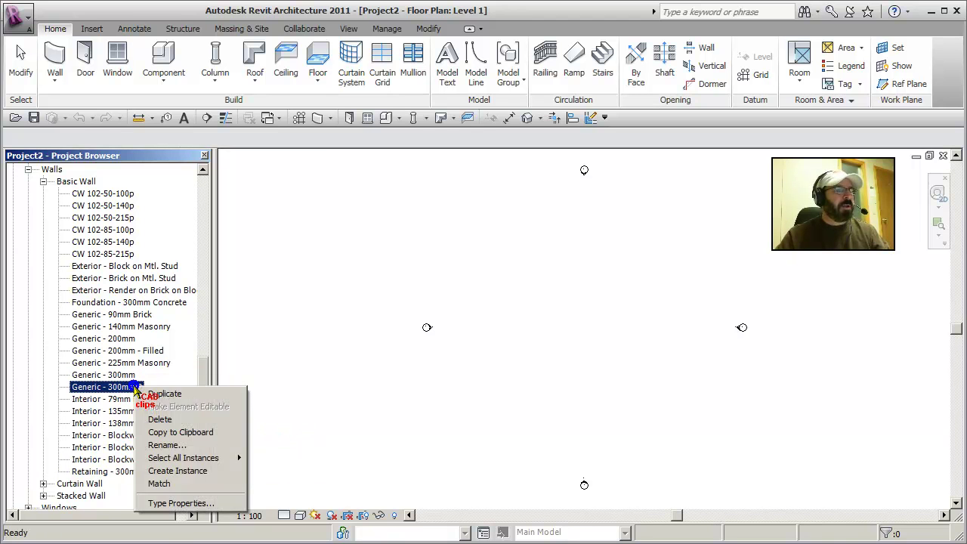
{"action": "left_click", "coordinate": [167, 445]}
{"action": "left_click", "coordinate": [146, 386]}
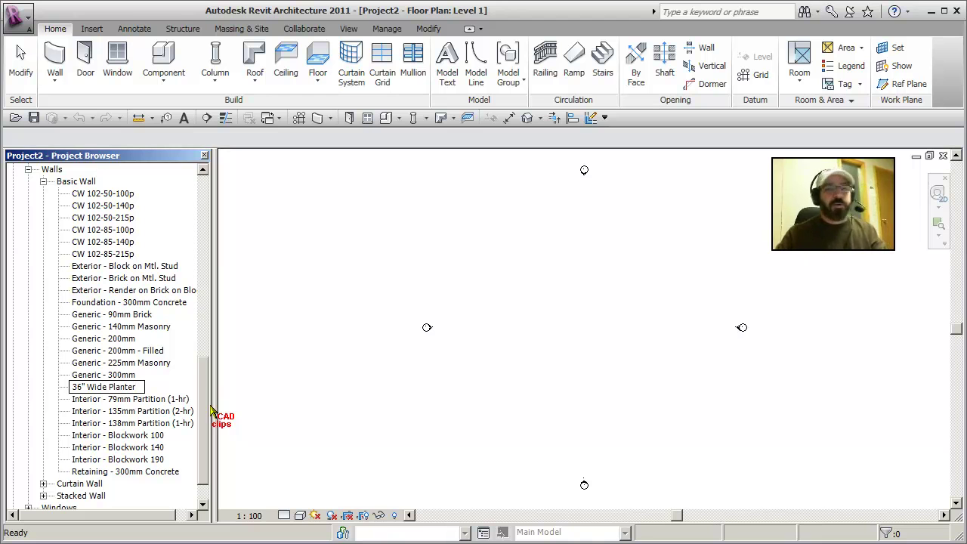
{"action": "left_click", "coordinate": [166, 387]}
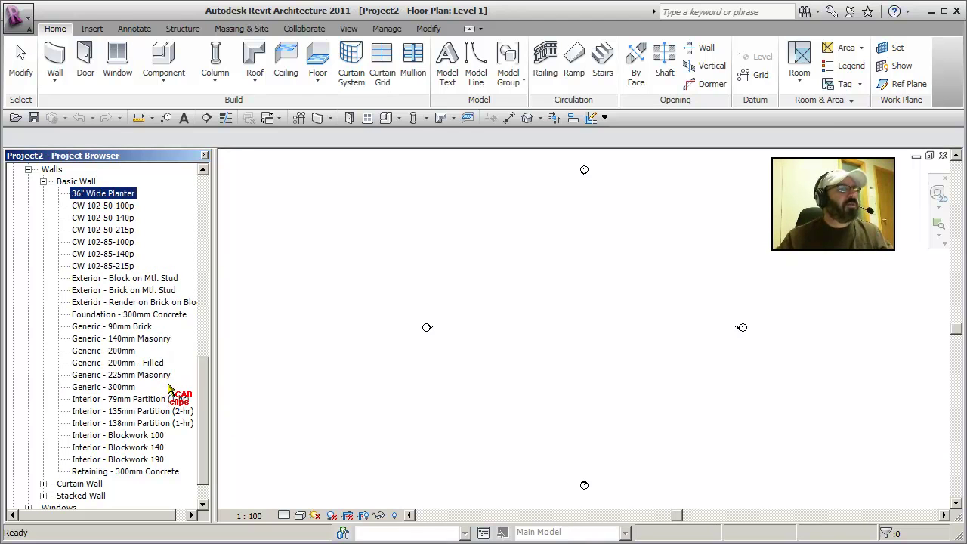
{"action": "double_click", "coordinate": [118, 195]}
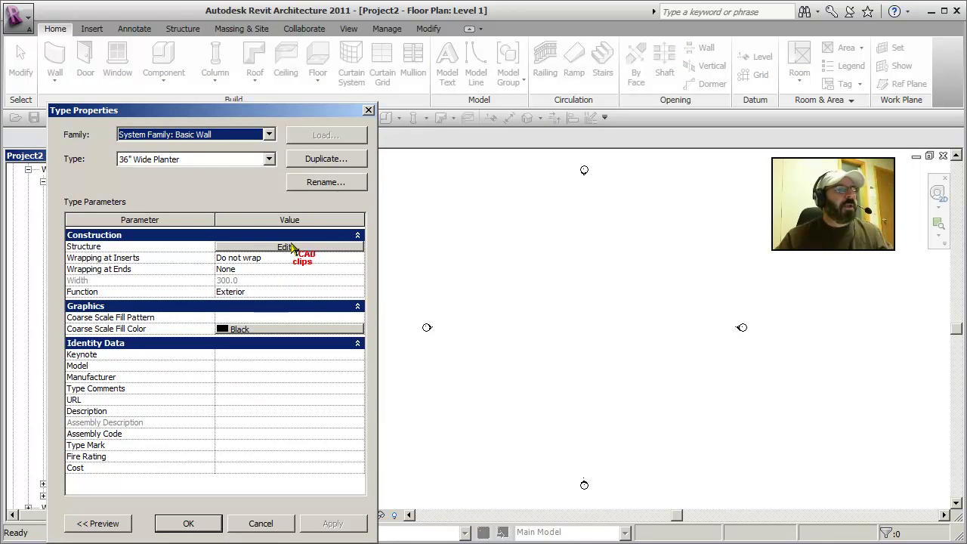
{"action": "left_click_drag", "start_coordinate": [300, 114], "coordinate": [540, 69]}
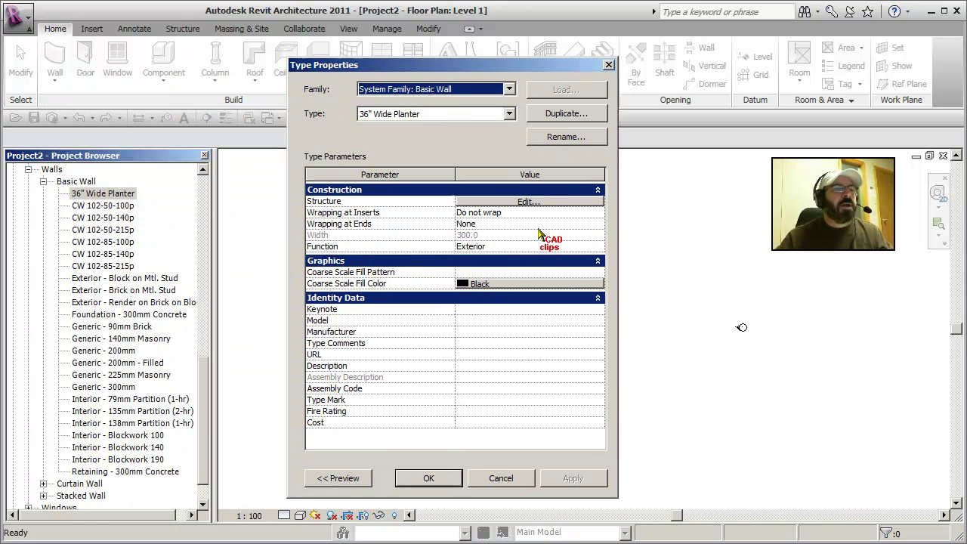
{"action": "left_click", "coordinate": [538, 202]}
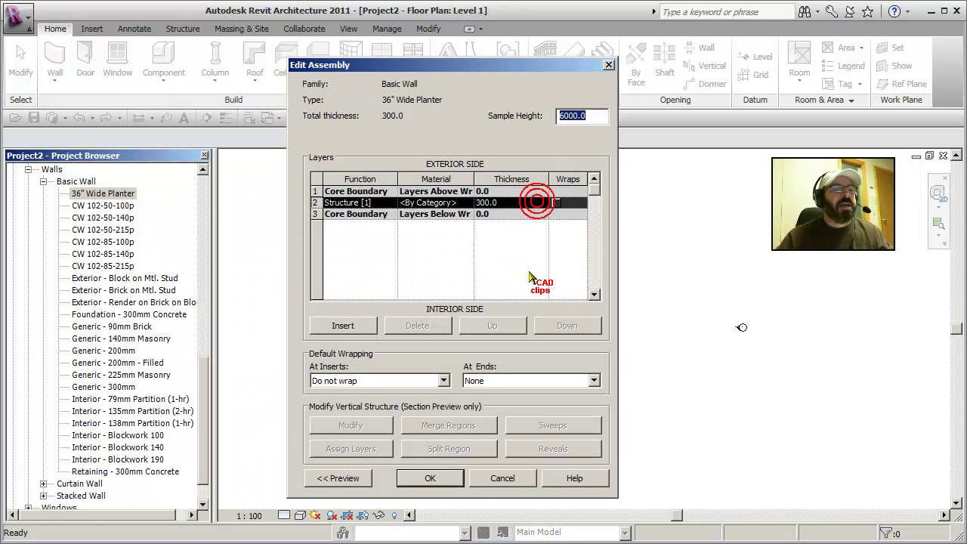
{"action": "left_click", "coordinate": [512, 203]}
{"action": "left_click", "coordinate": [512, 203]}
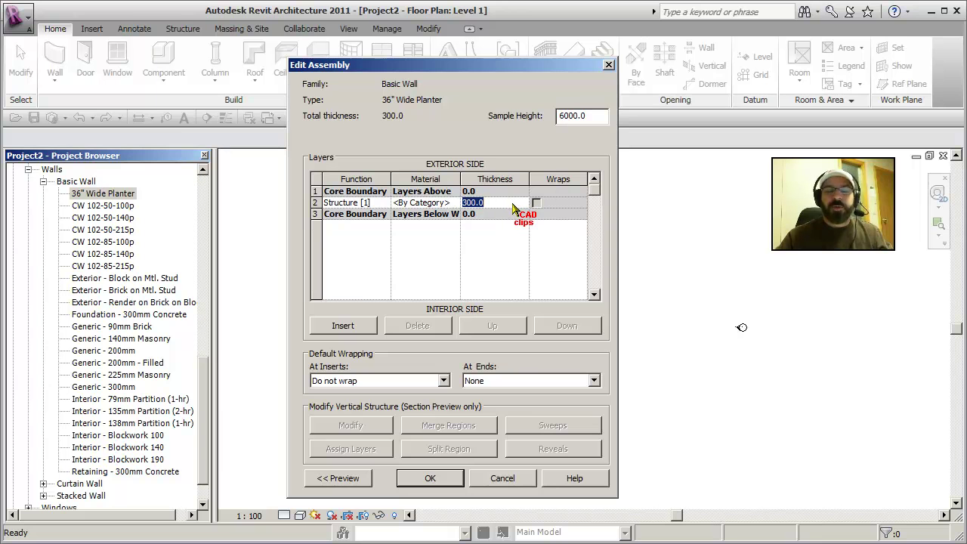
{"action": "left_click", "coordinate": [503, 479]}
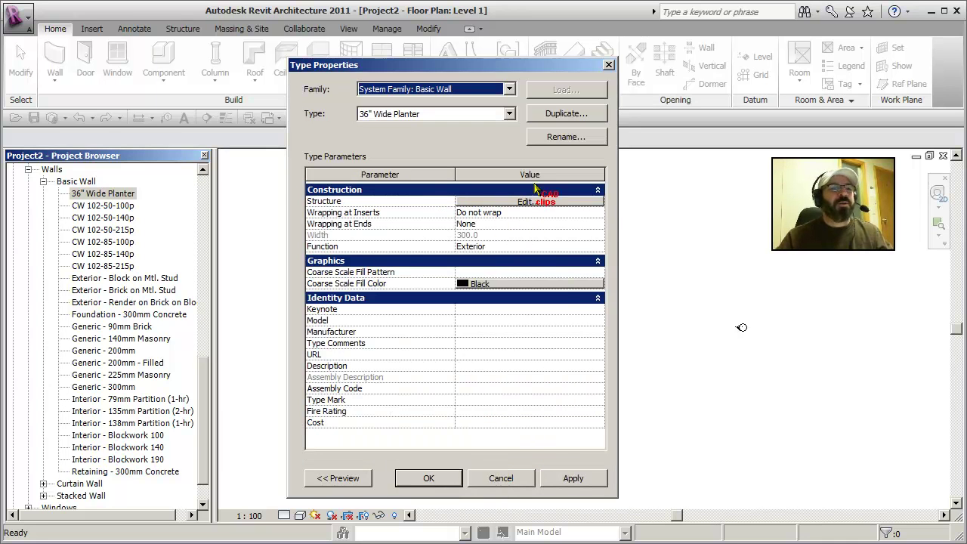
- Change the type name from 36" Wide Planter to 1m Wide Planter via Rename
{"action": "left_click", "coordinate": [574, 137]}
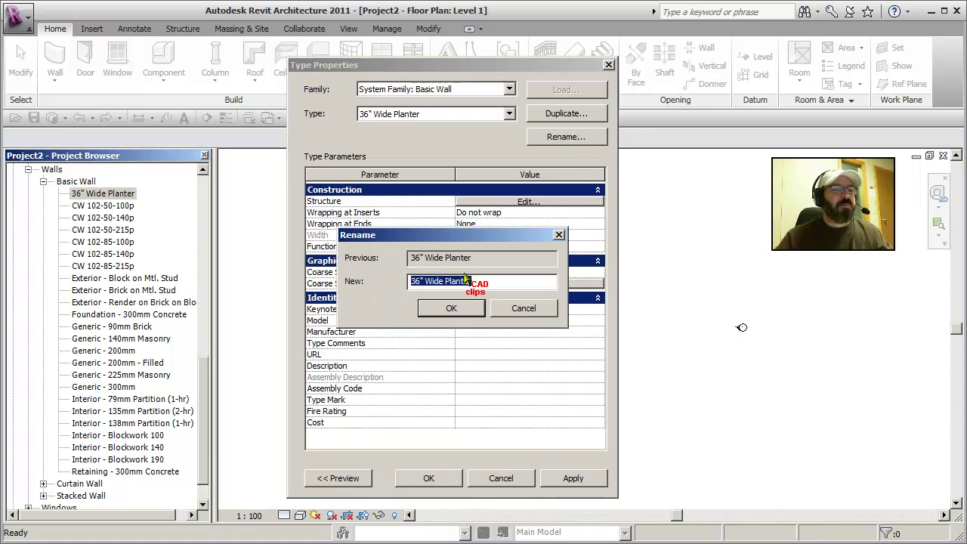
{"action": "left_click", "coordinate": [421, 280]}
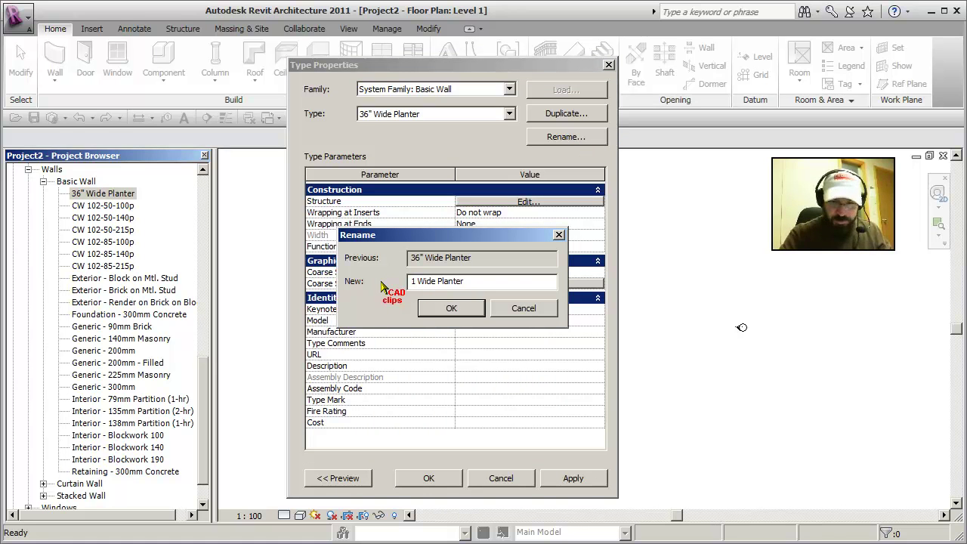
{"action": "left_click", "coordinate": [449, 310]}
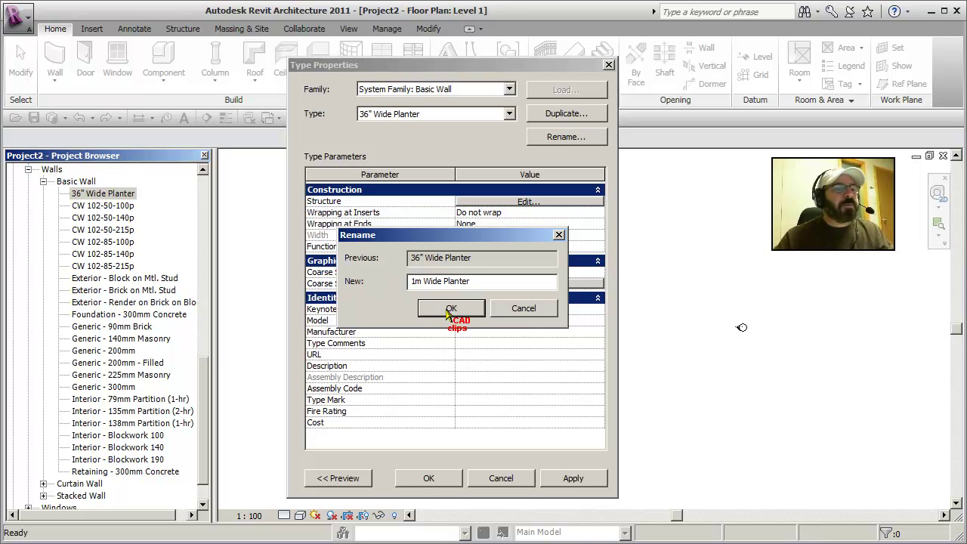
- Set the wall's structure layer thickness to 1000 mm
{"action": "left_click", "coordinate": [534, 200]}
{"action": "left_click", "coordinate": [506, 203]}
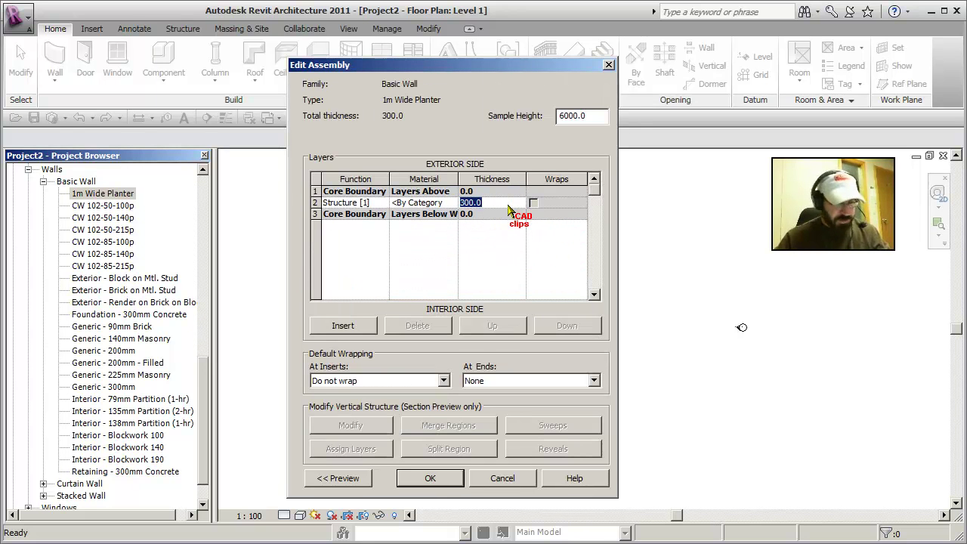
{"action": "type", "text": "100"}
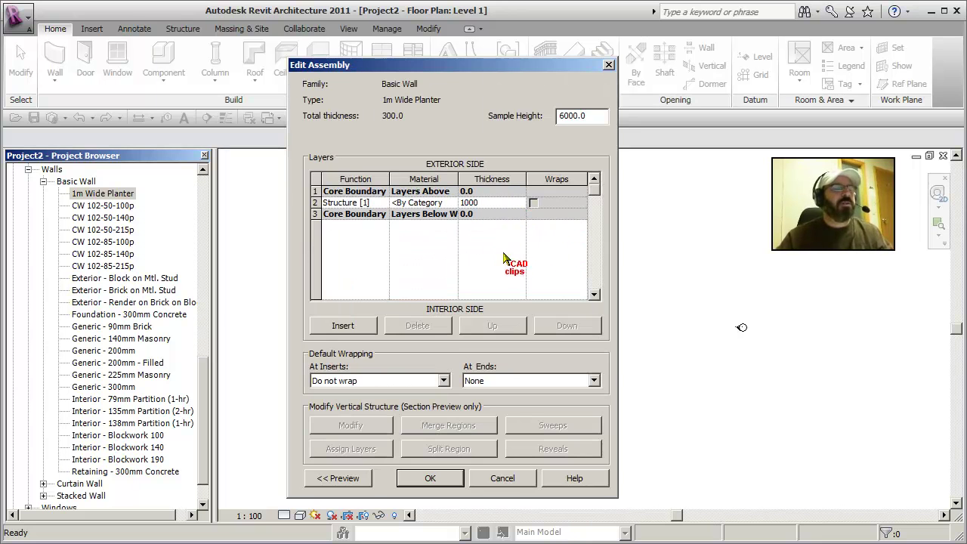
{"action": "key", "text": "Return"}
- Assign Concrete - Cast In Situ to the structure layer and accept both dialogs
{"action": "left_click", "coordinate": [454, 203]}
{"action": "left_click", "coordinate": [452, 204]}
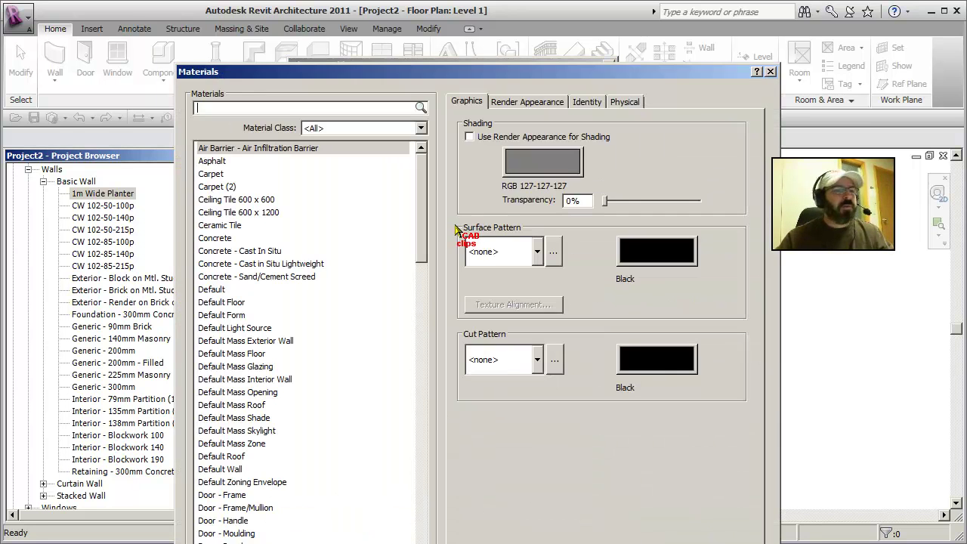
{"action": "scroll", "coordinate": [423, 221], "scroll_direction": "down", "scroll_amount": 1}
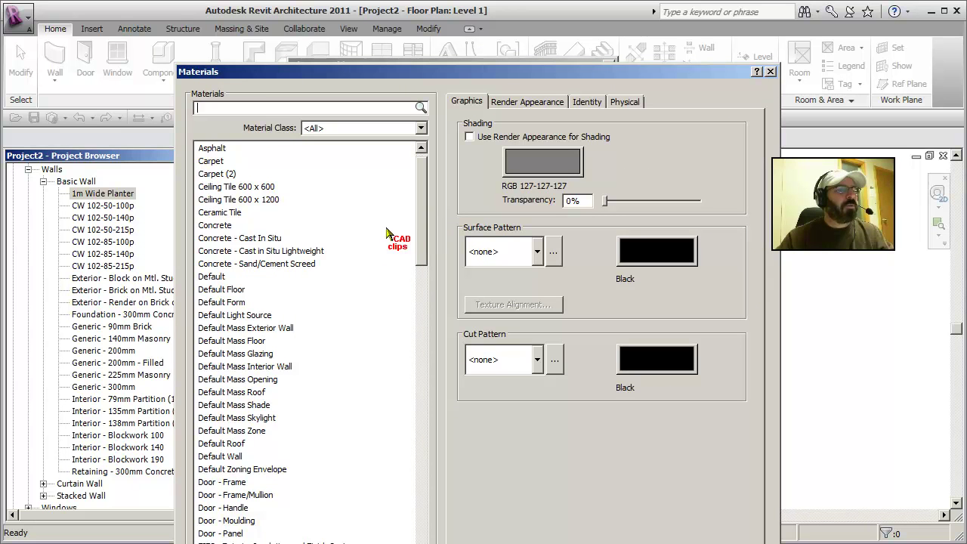
{"action": "left_click", "coordinate": [269, 238]}
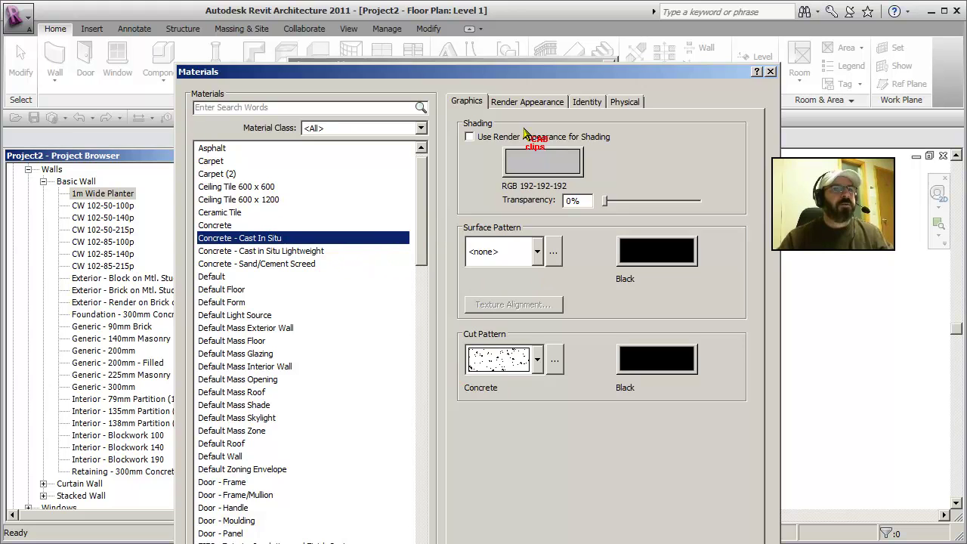
{"action": "left_click_drag", "start_coordinate": [537, 71], "coordinate": [444, 16]}
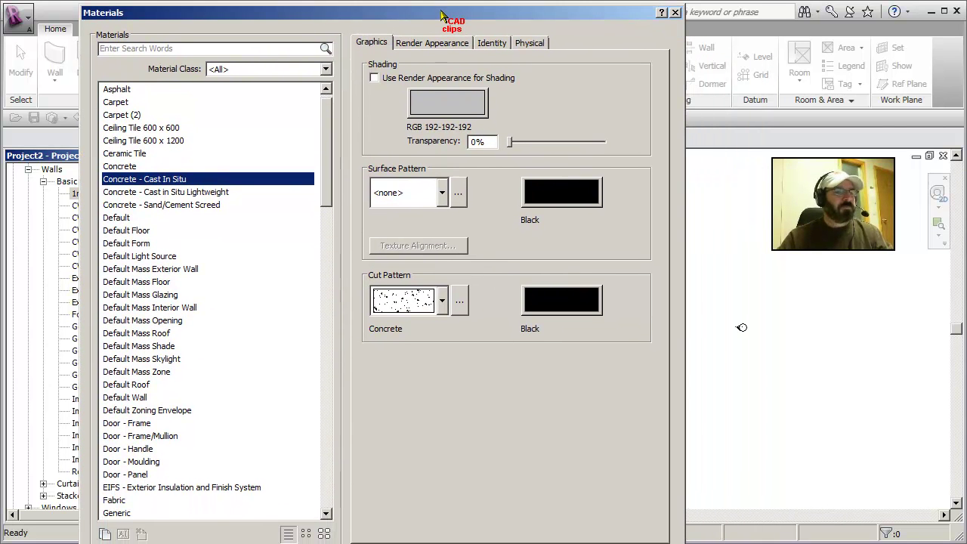
{"action": "key", "text": "Return"}
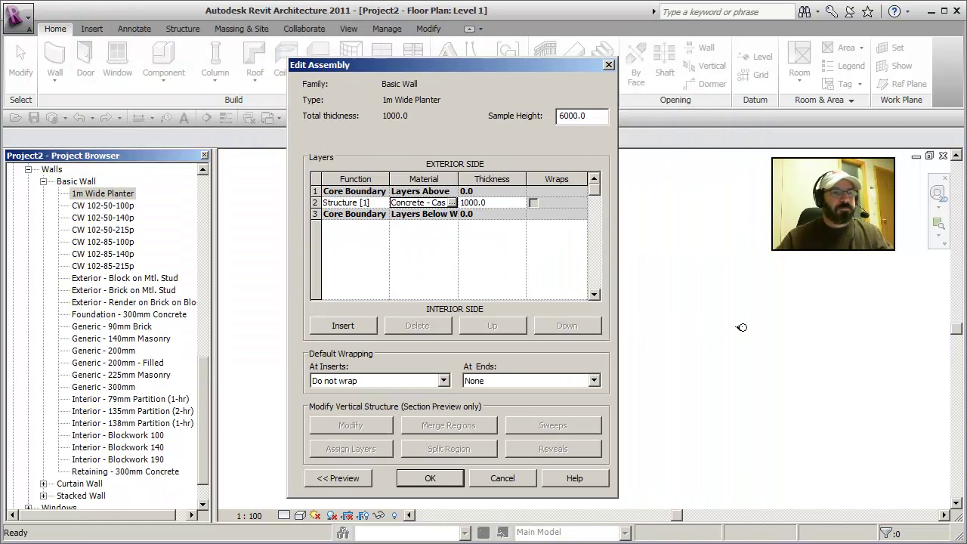
{"action": "left_click", "coordinate": [430, 478]}
{"action": "left_click", "coordinate": [430, 478]}
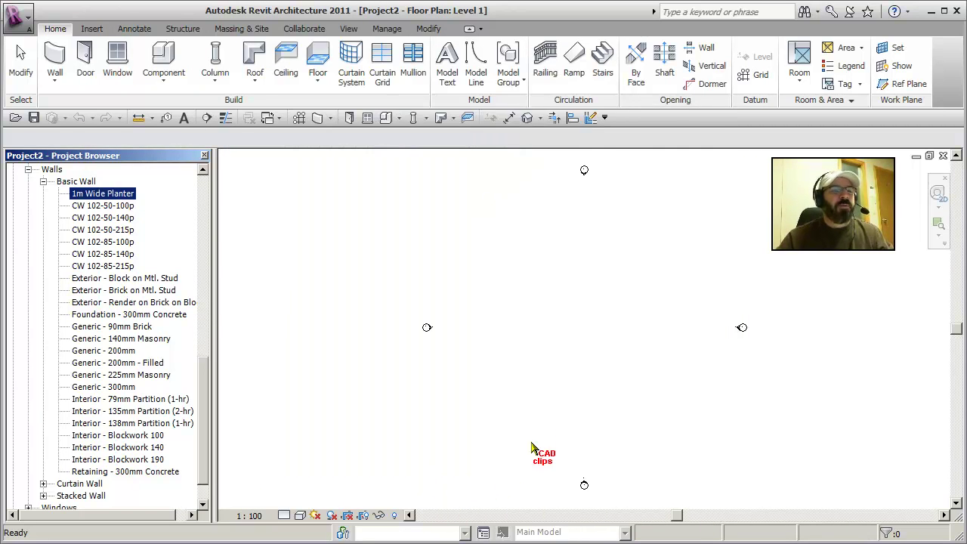
- Start the Wall tool with 1m Wide Planter chosen in the type selector
{"action": "left_click", "coordinate": [57, 54]}
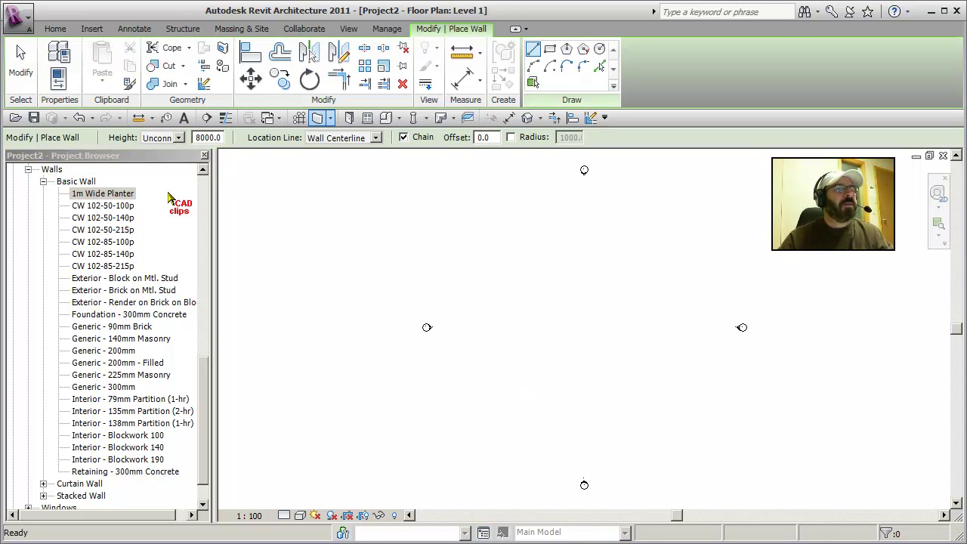
{"action": "left_click", "coordinate": [60, 77]}
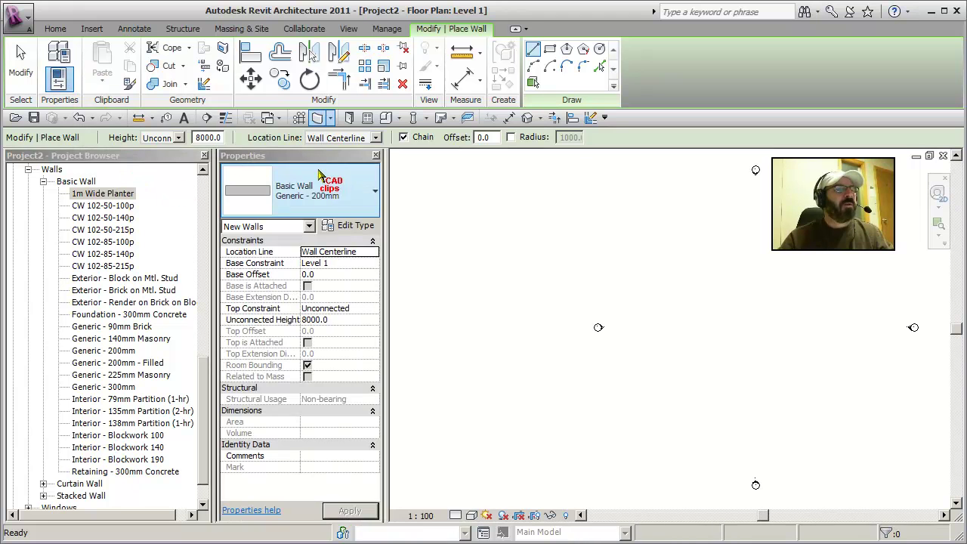
{"action": "left_click", "coordinate": [374, 192]}
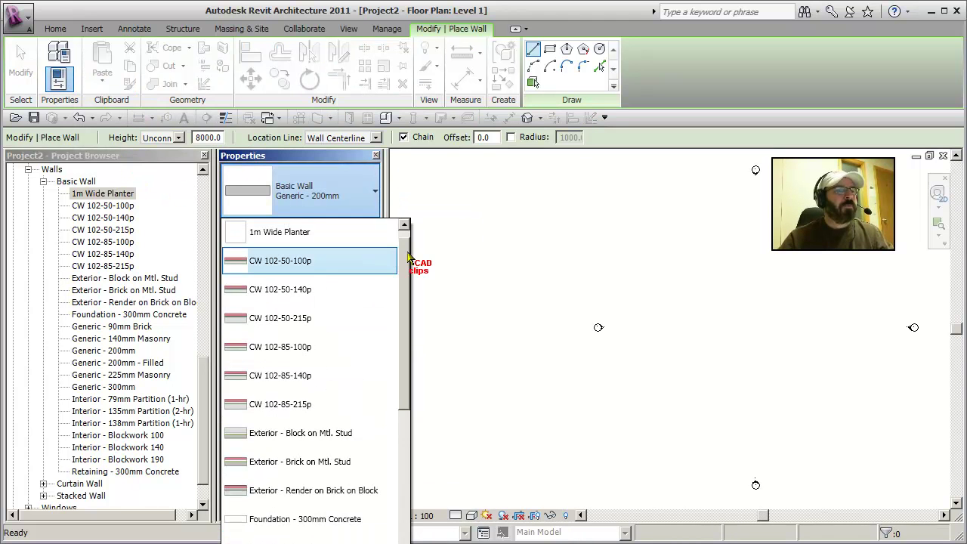
{"action": "scroll", "coordinate": [399, 235], "scroll_direction": "up", "scroll_amount": 1}
{"action": "left_click", "coordinate": [280, 248]}
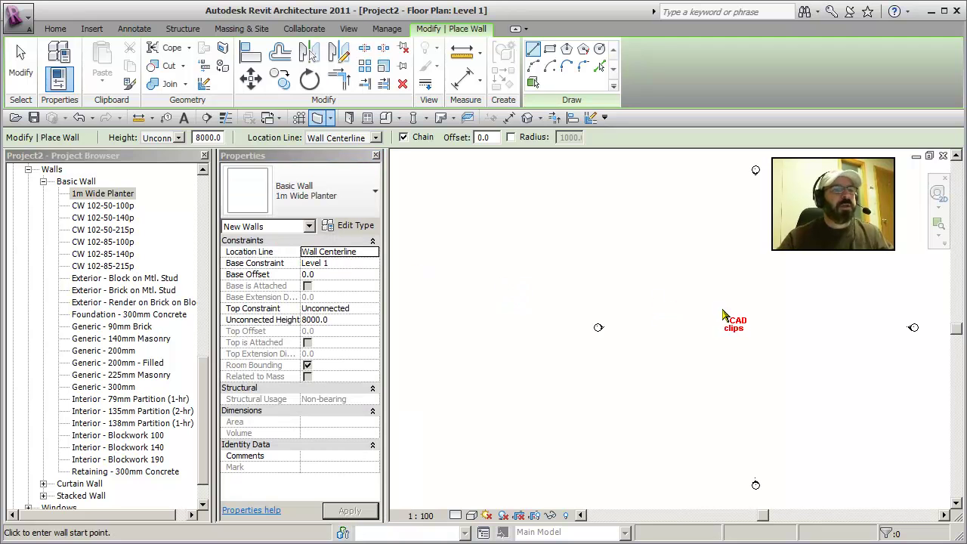
- Set the wall height to 1000 and draw one wall segment between two points
{"action": "left_click", "coordinate": [206, 137]}
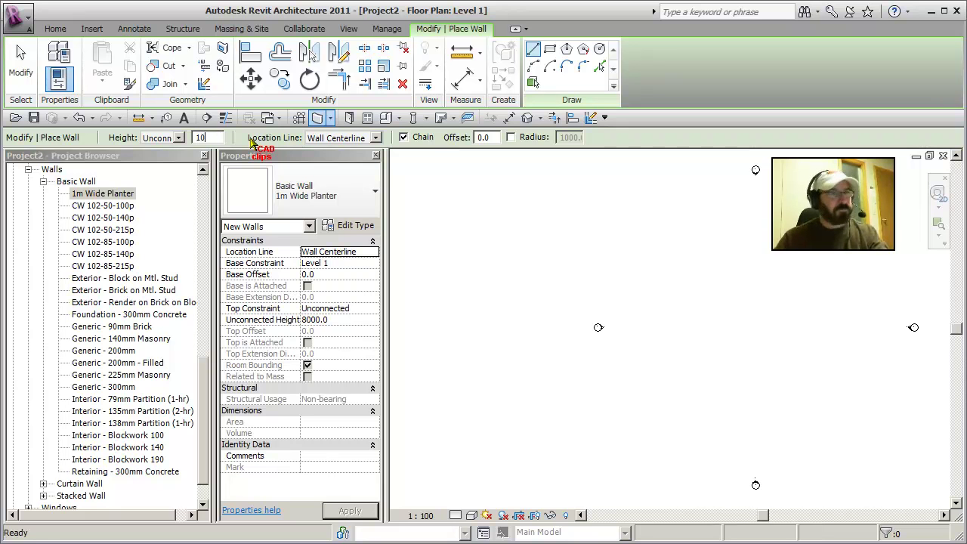
{"action": "type", "text": "1000"}
{"action": "left_click", "coordinate": [669, 345]}
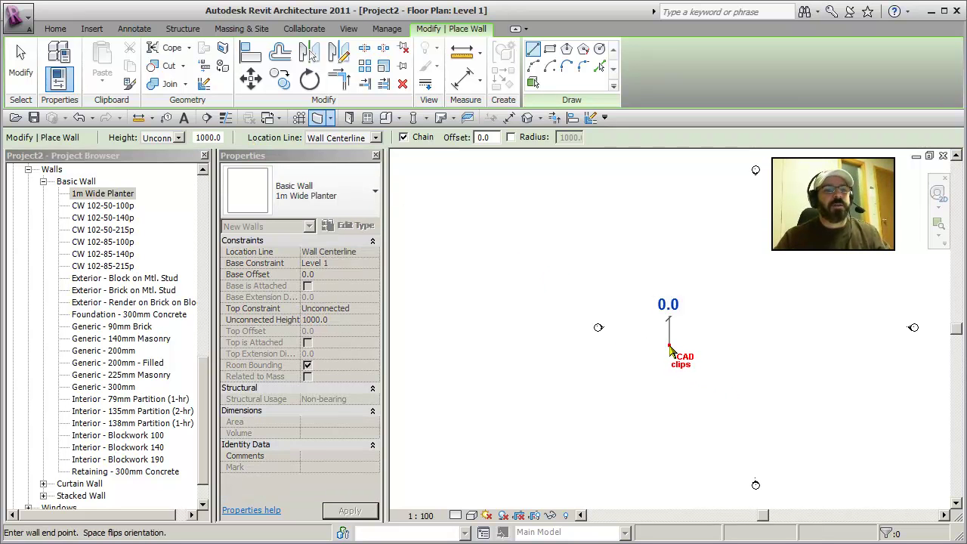
{"action": "left_click", "coordinate": [709, 356]}
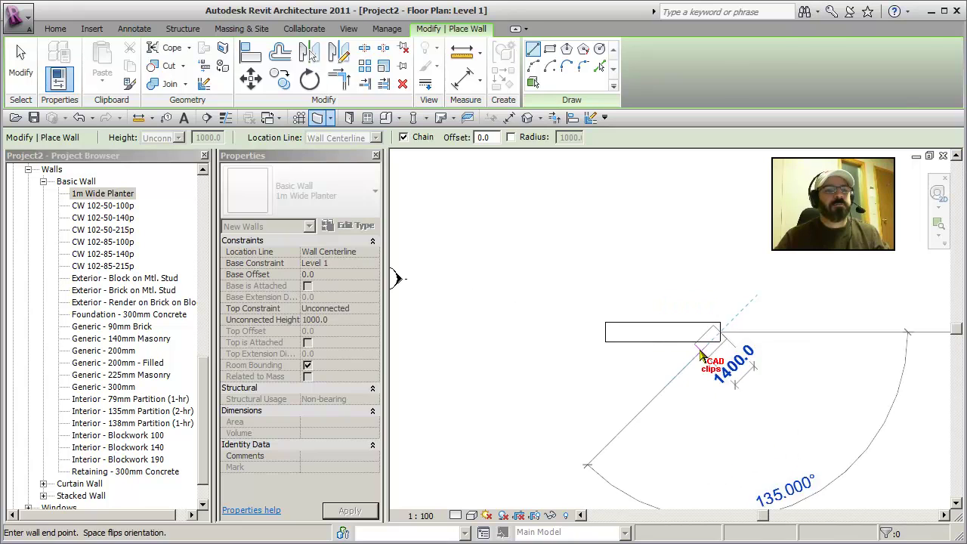
{"action": "key", "text": "Escape"}
{"action": "key", "text": "Escape"}
- Show the 6000 mm planter wall in the default 3D view with shaded display (SD)
{"action": "left_click", "coordinate": [527, 118]}
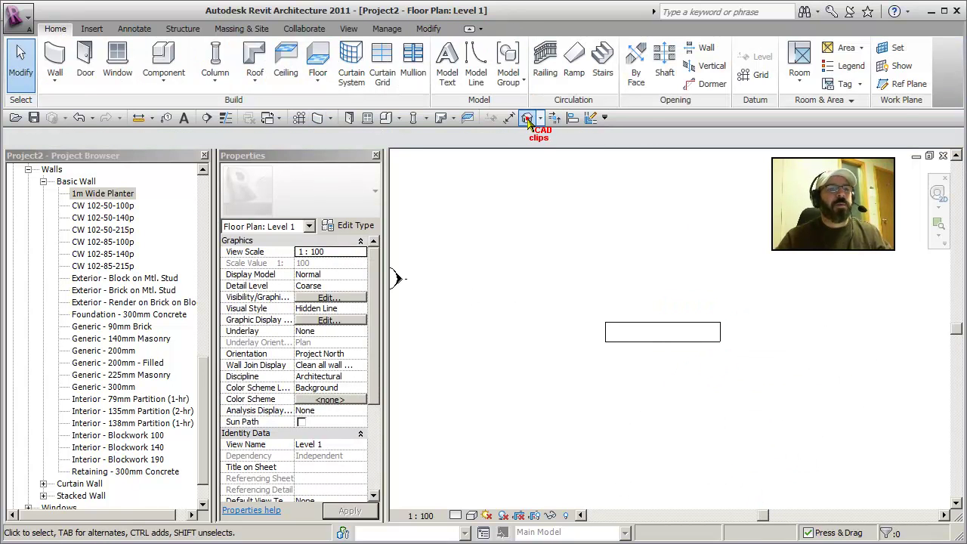
{"action": "middle_click_drag", "start_coordinate": [613, 330], "coordinate": [636, 367], "text": "shift"}
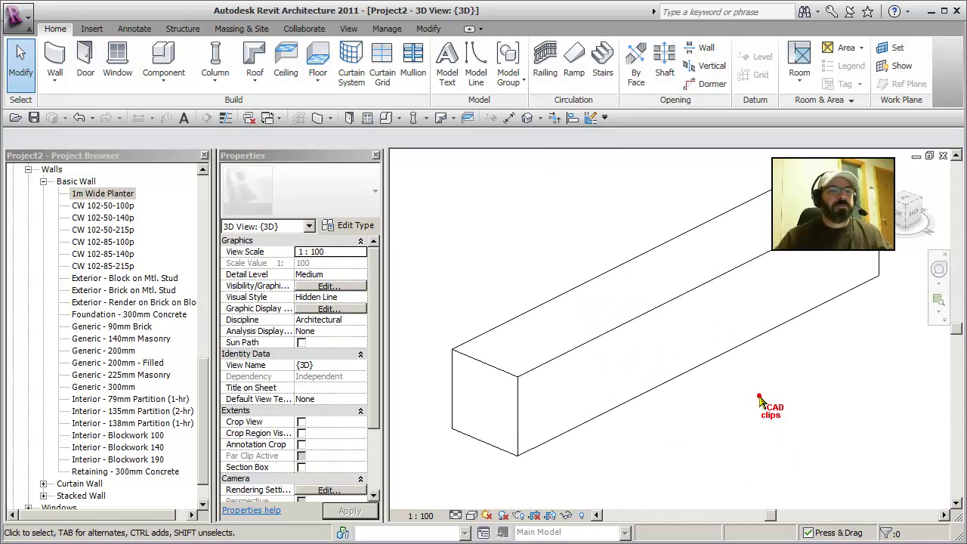
{"action": "left_click", "coordinate": [684, 378]}
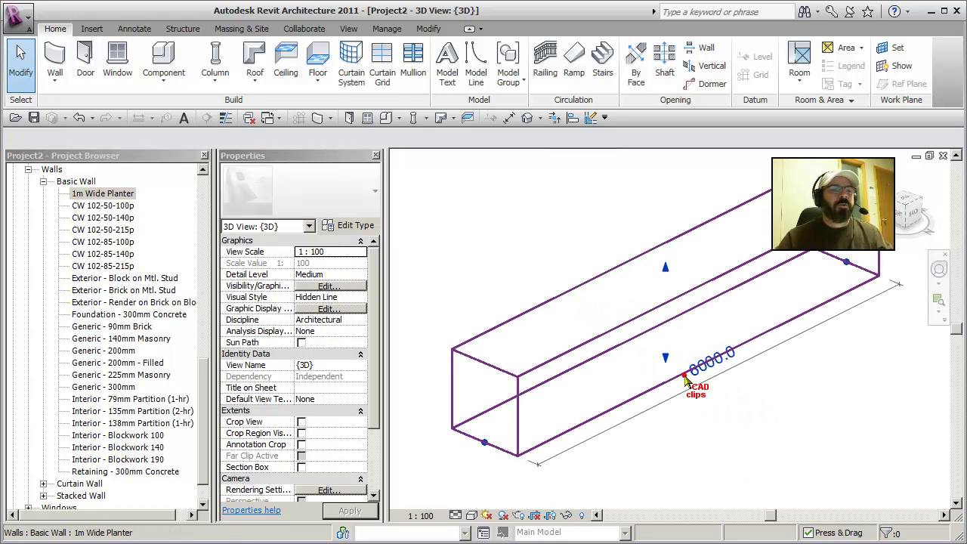
{"action": "left_click", "coordinate": [789, 405]}
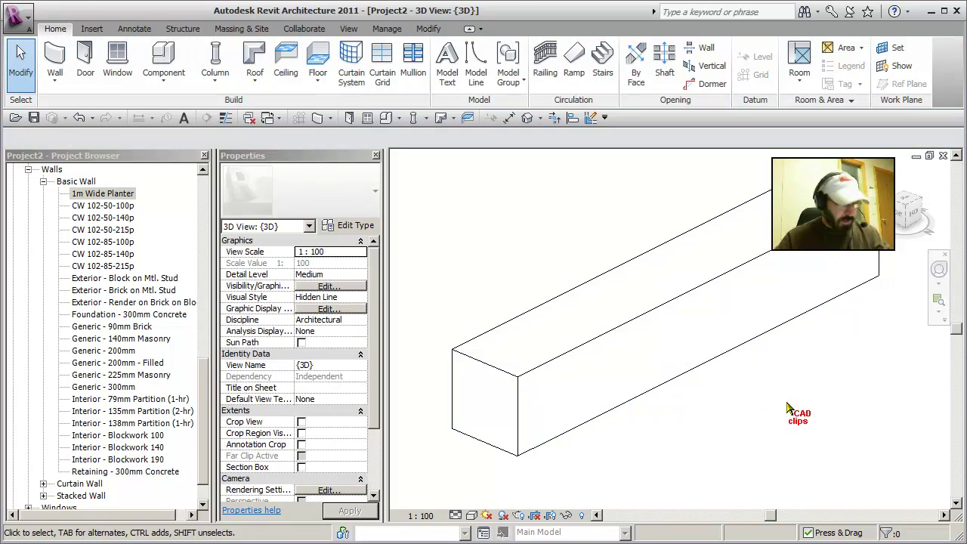
{"action": "key", "text": "s"}
{"action": "key", "text": "d"}
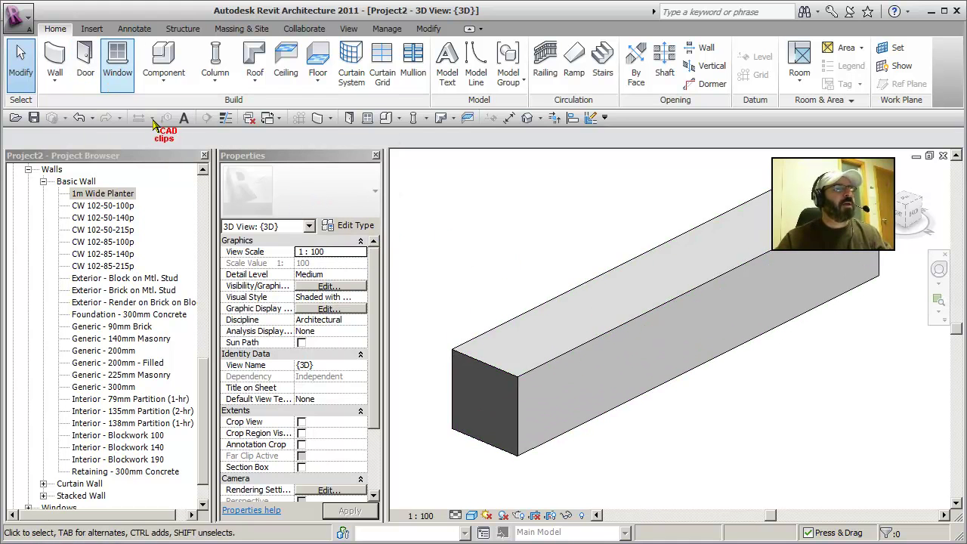
- Open the Concrete - Cast In Situ material settings from the wall's type structure
{"action": "left_click", "coordinate": [500, 321]}
{"action": "left_click", "coordinate": [353, 224]}
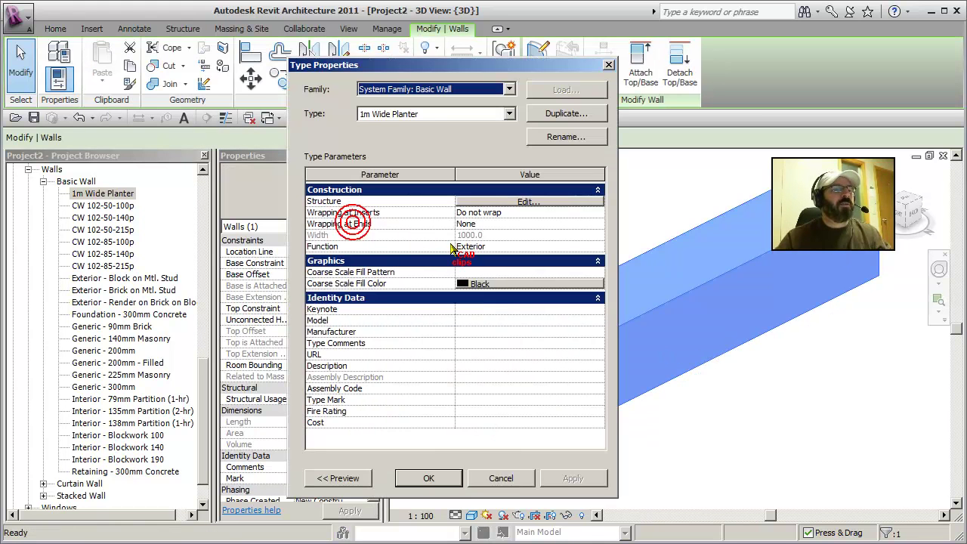
{"action": "left_click", "coordinate": [533, 201]}
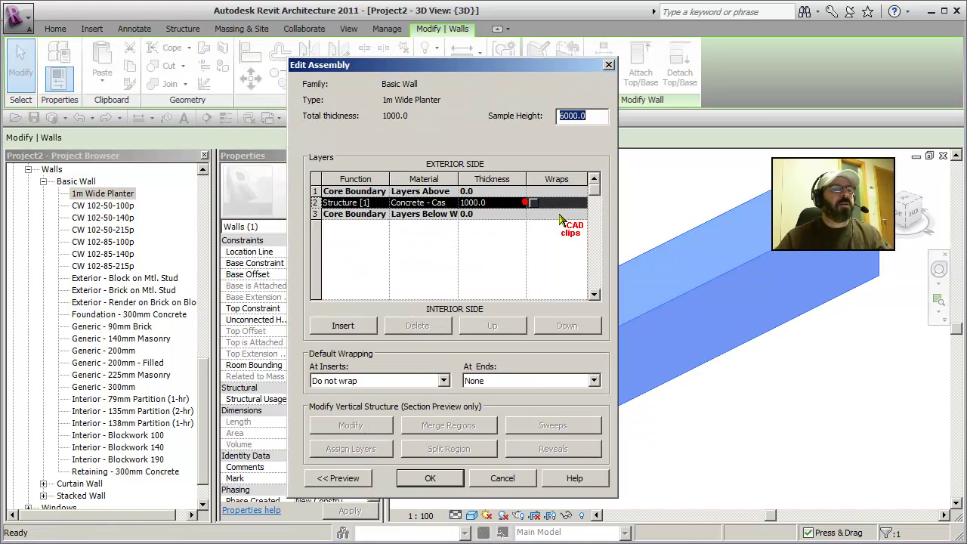
{"action": "left_click", "coordinate": [458, 202]}
{"action": "left_click", "coordinate": [456, 202]}
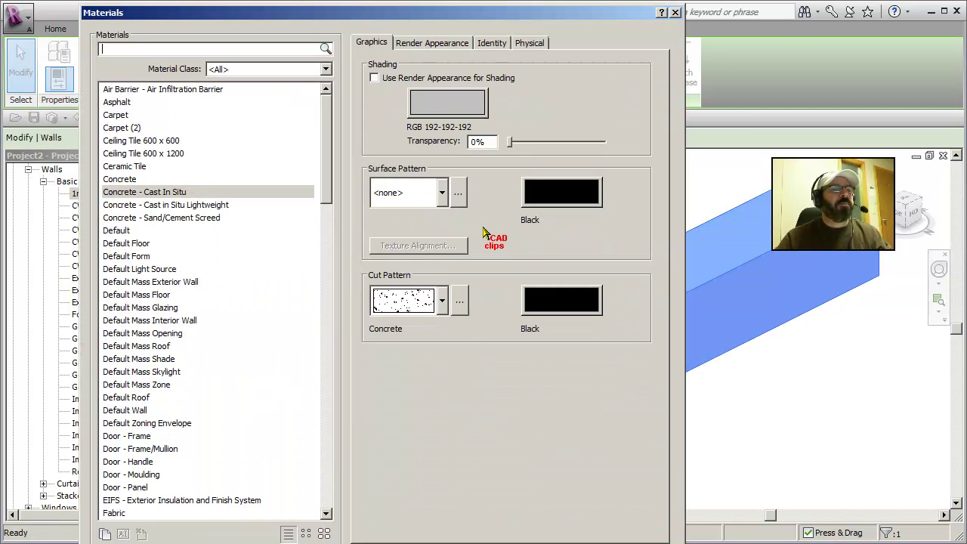
- Set the material's Surface Pattern to Concrete and confirm all dialogs
{"action": "left_click", "coordinate": [442, 192]}
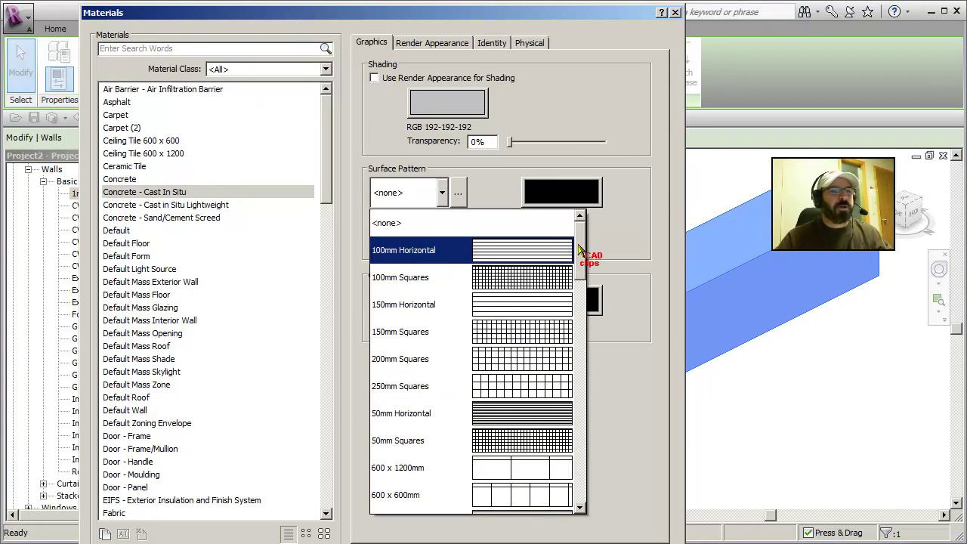
{"action": "left_click_drag", "start_coordinate": [578, 249], "coordinate": [590, 311]}
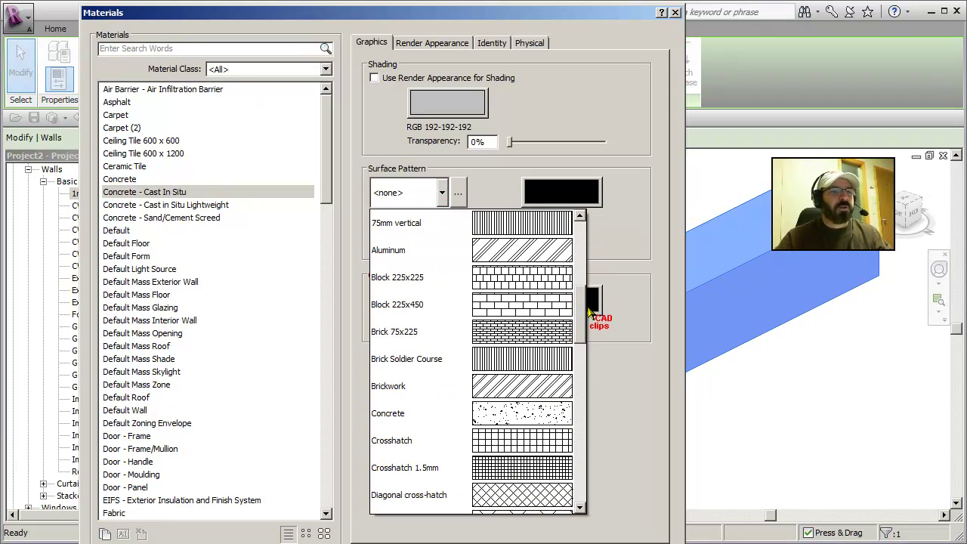
{"action": "left_click", "coordinate": [511, 413]}
{"action": "key", "text": "Return"}
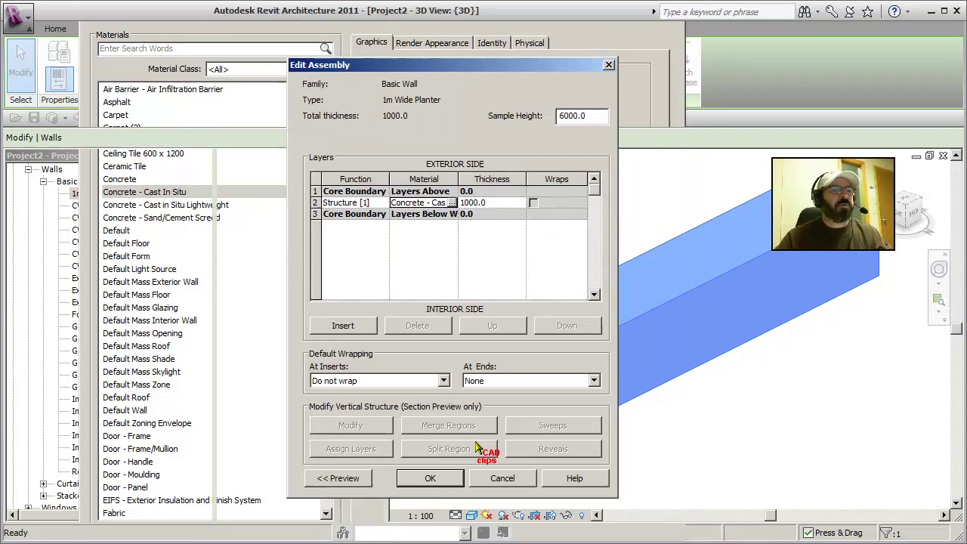
{"action": "left_click", "coordinate": [429, 478]}
{"action": "left_click", "coordinate": [430, 478]}
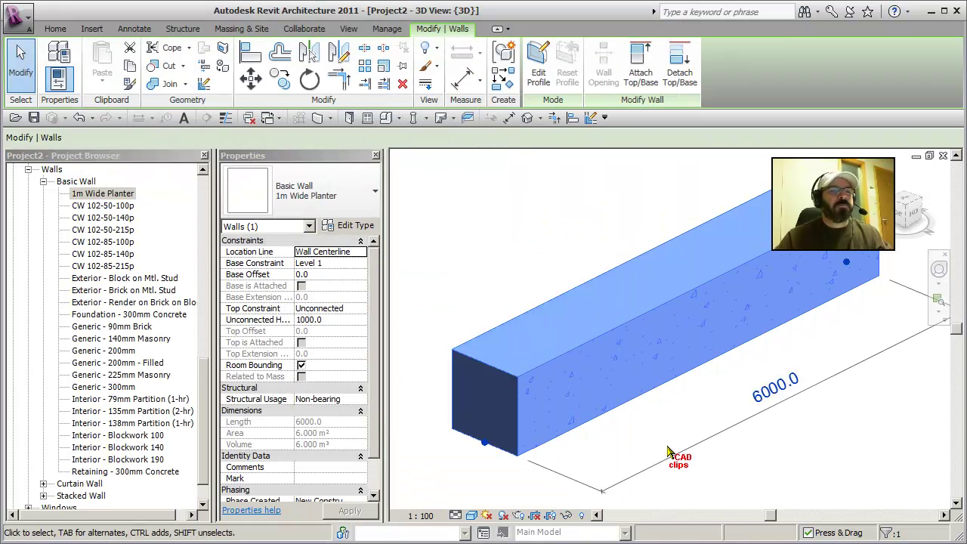
- Drag the wall top up to 1211.7, then retype Unconnected Height to a value beginning 90
{"action": "left_click", "coordinate": [656, 446]}
{"action": "middle_click_drag", "start_coordinate": [655, 447], "coordinate": [639, 436]}
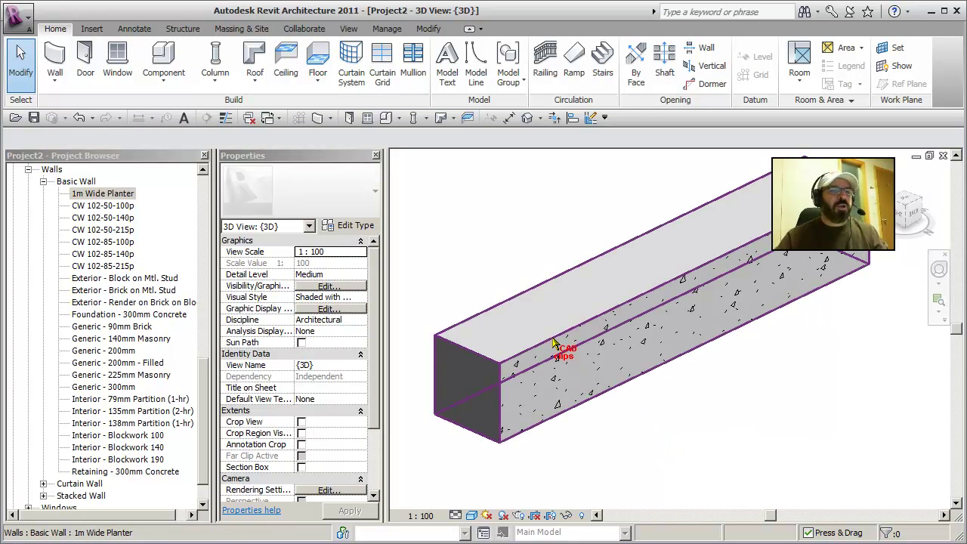
{"action": "left_click", "coordinate": [616, 374]}
{"action": "left_click_drag", "start_coordinate": [651, 257], "coordinate": [613, 237]}
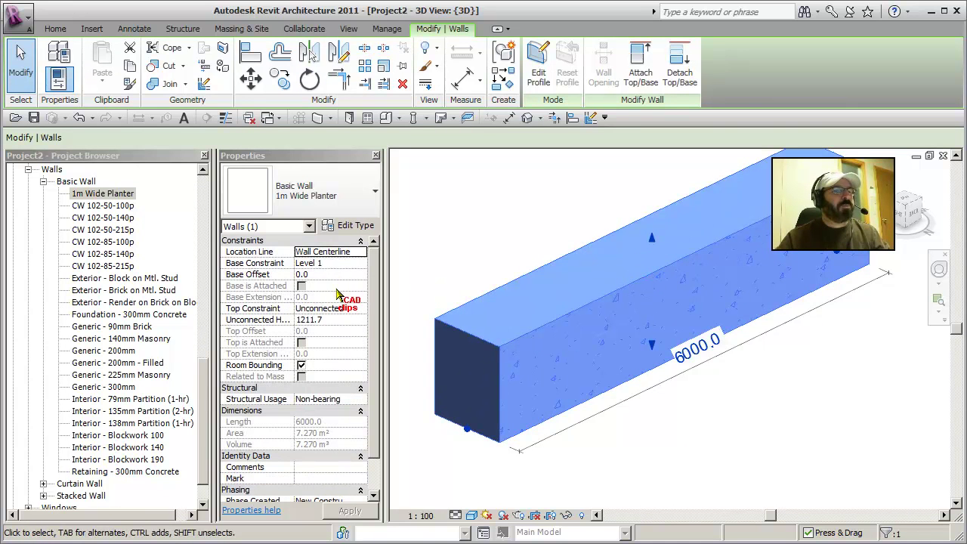
{"action": "left_click", "coordinate": [338, 320]}
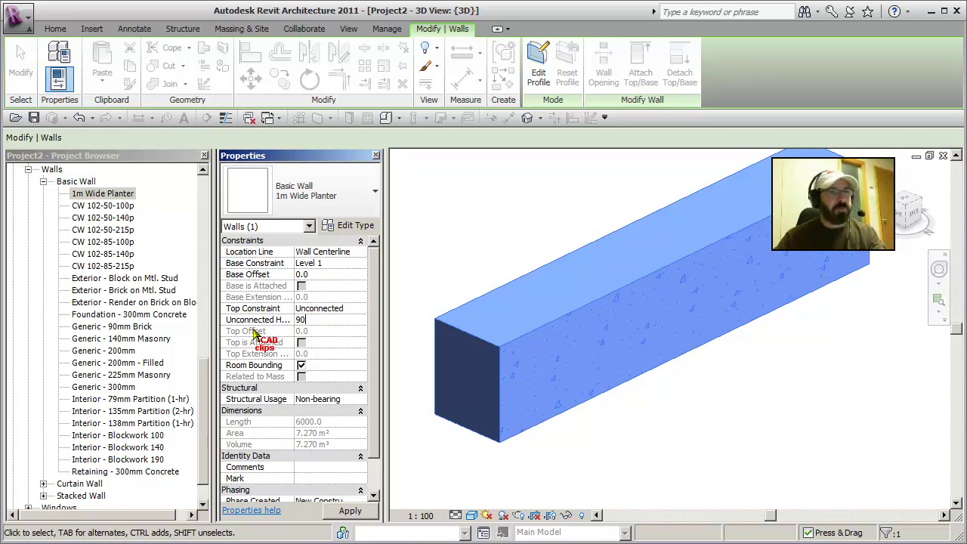
{"action": "left_click", "coordinate": [471, 233]}
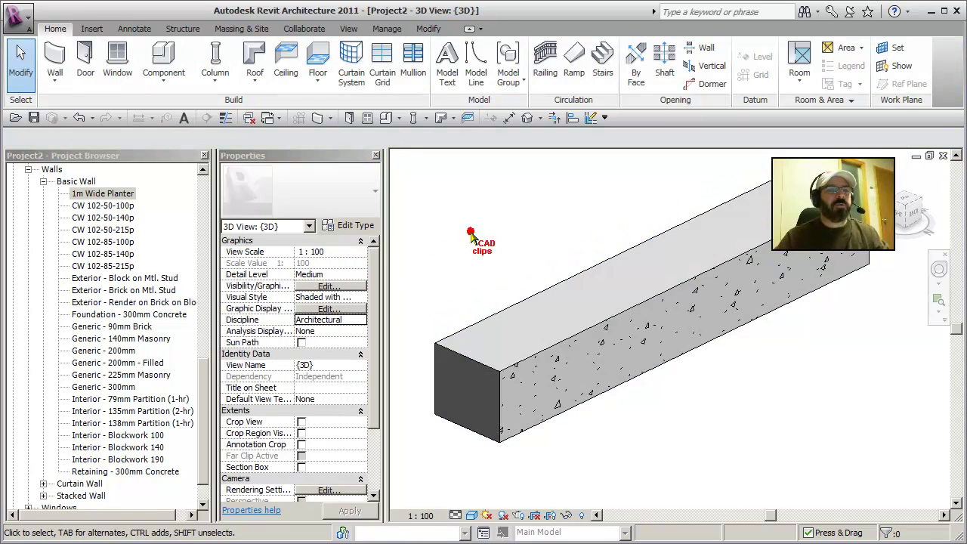
{"action": "middle_click", "coordinate": [667, 411]}
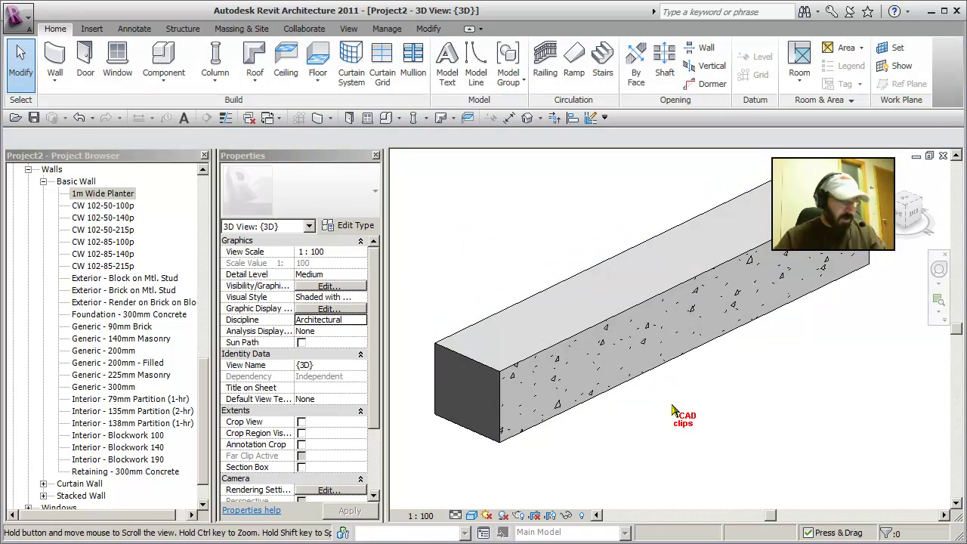
{"action": "middle_click_drag", "start_coordinate": [671, 408], "coordinate": [683, 414], "text": "shift"}
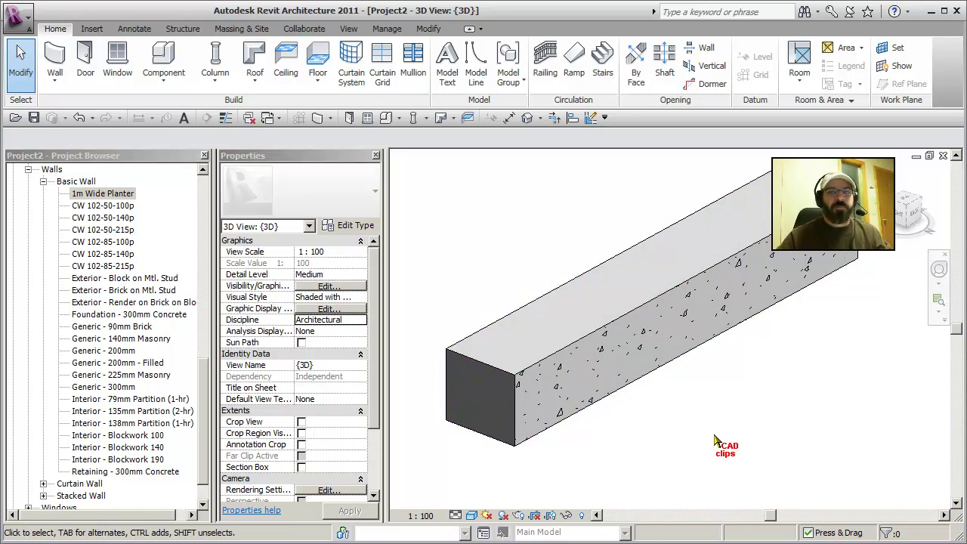
{"action": "scroll", "coordinate": [710, 434], "scroll_direction": "down", "scroll_amount": 2}
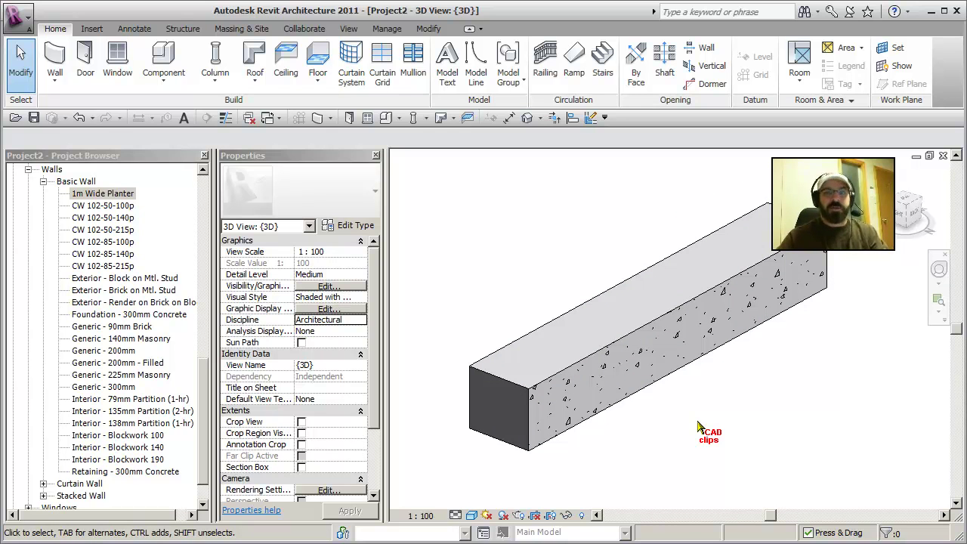
{"action": "left_click", "coordinate": [698, 423]}
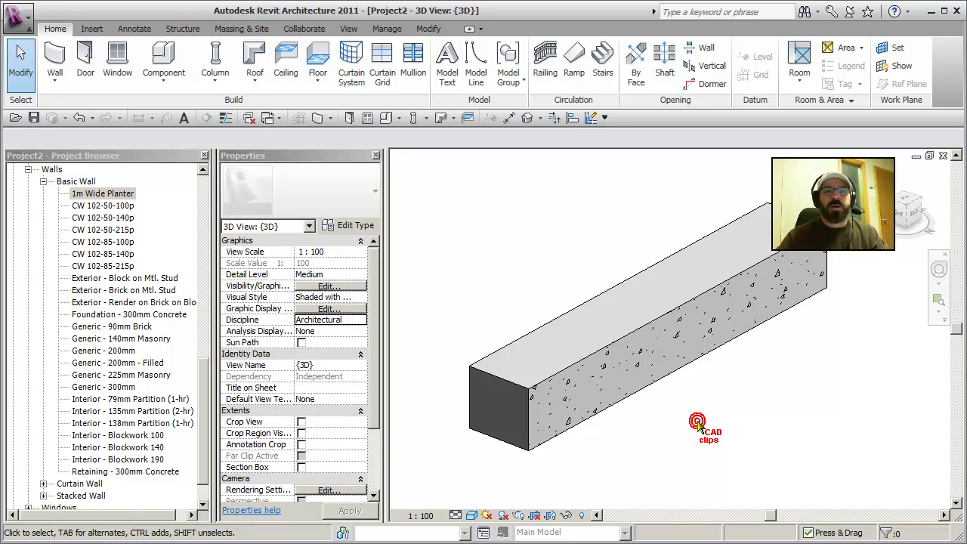